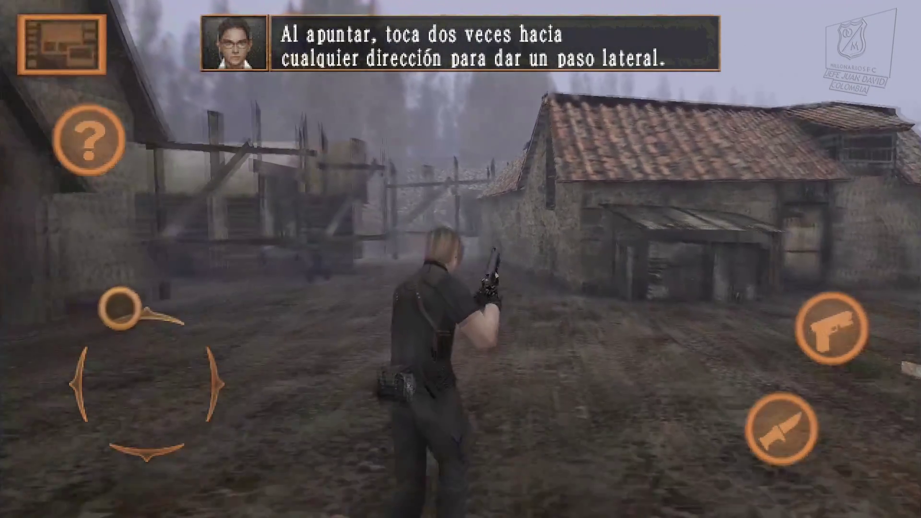
Walk Leon through the village and try to open its closed doors
{"action": "left_click_drag", "start_coordinate": [119, 308], "coordinate": [144, 304]}
{"action": "left_click", "coordinate": [730, 325]}
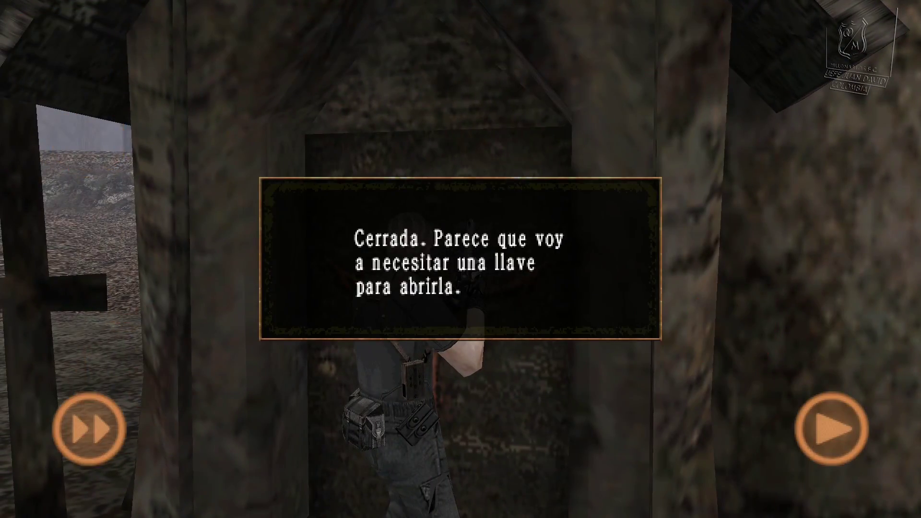
{"action": "left_click", "coordinate": [831, 428]}
{"action": "left_click_drag", "start_coordinate": [83, 379], "coordinate": [168, 307]}
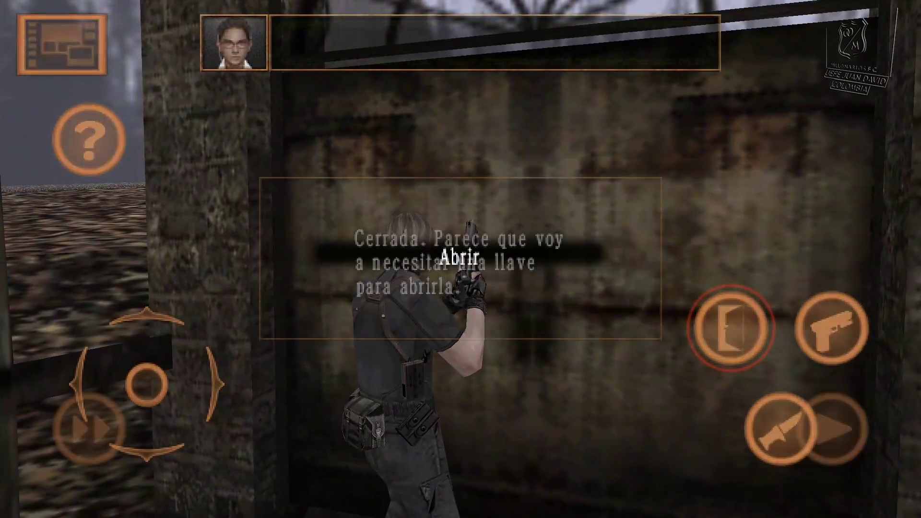
{"action": "left_click", "coordinate": [727, 328]}
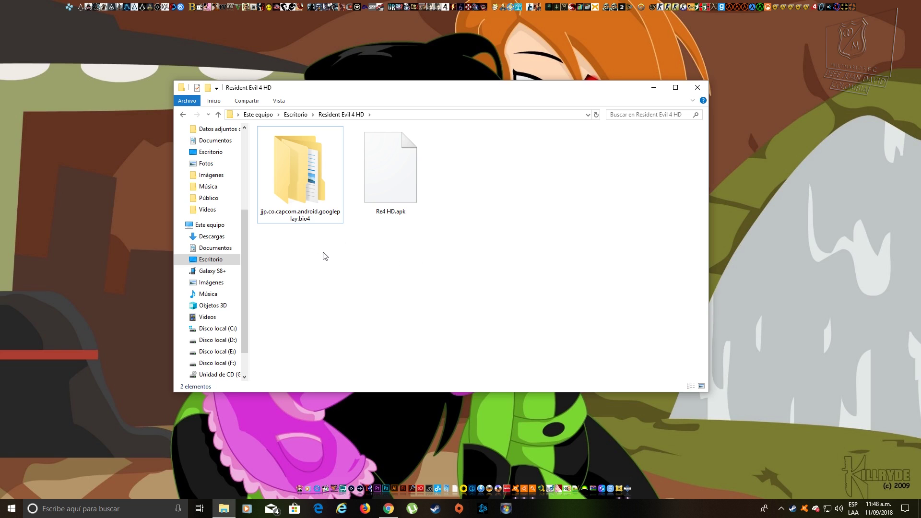
Inspect the jjp.co.capcom.android.googleplay.bio4 folder and the Re4 HD.apk file in the Resident Evil 4 HD folder
{"action": "left_click", "coordinate": [310, 207]}
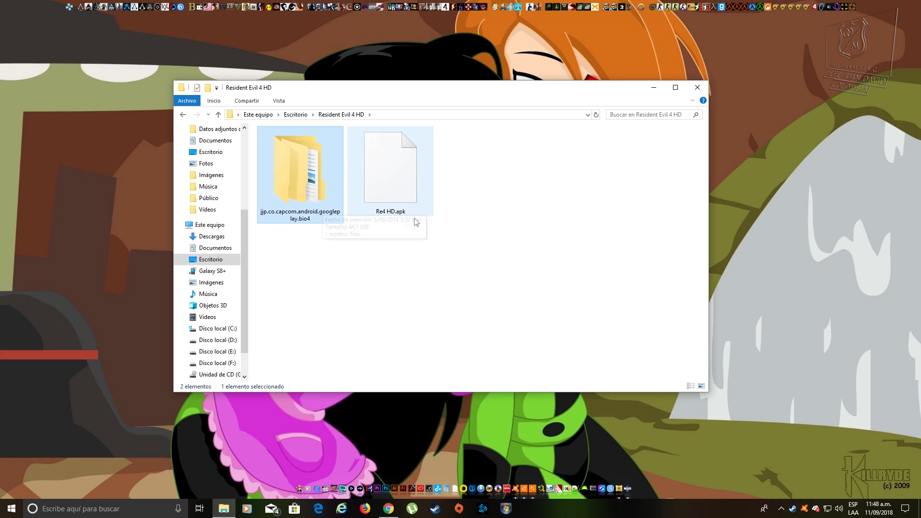
{"action": "left_click", "coordinate": [389, 198]}
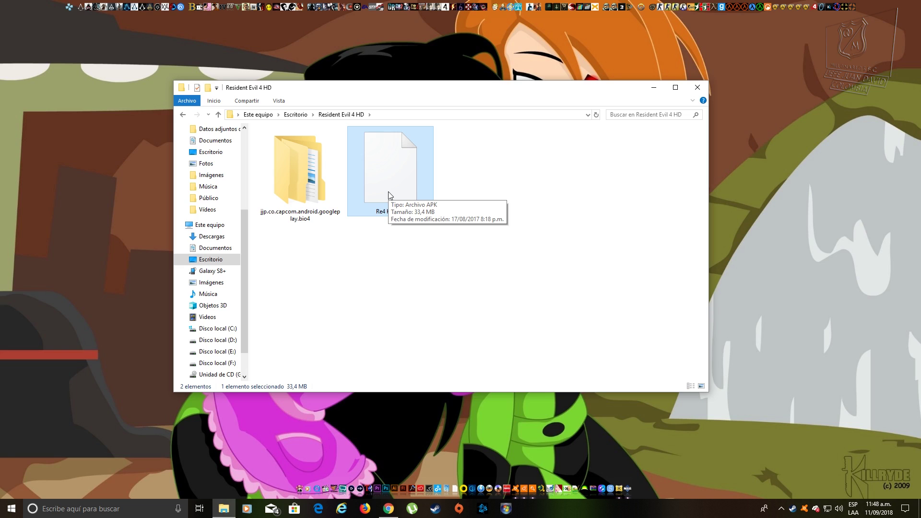
{"action": "left_click", "coordinate": [398, 244]}
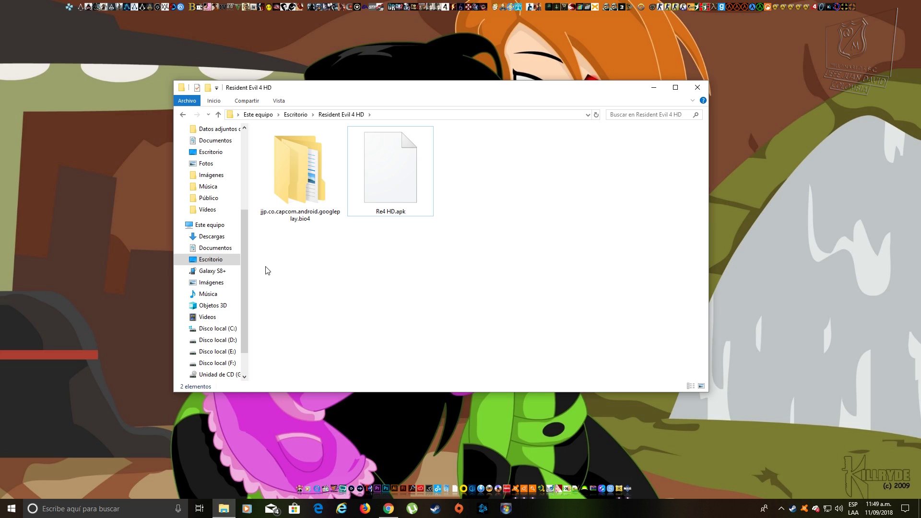
Open the Galaxy S8+ device in a separate window and move the windows so both are reachable
{"action": "right_click", "coordinate": [221, 272]}
{"action": "left_click", "coordinate": [275, 291]}
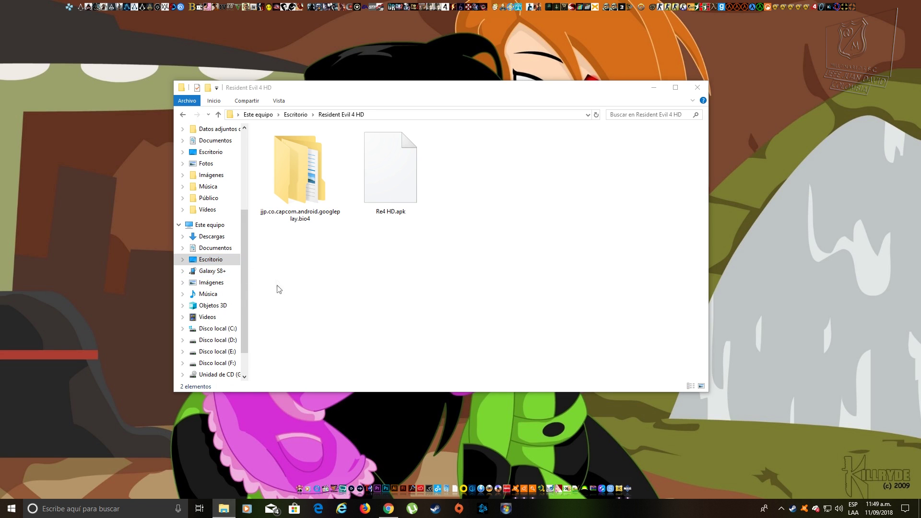
{"action": "left_click_drag", "start_coordinate": [427, 96], "coordinate": [295, 139]}
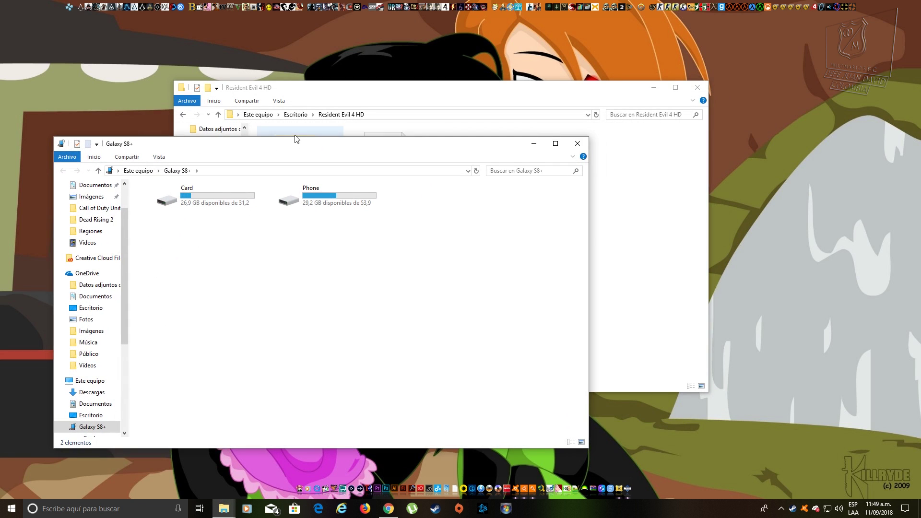
{"action": "left_click_drag", "start_coordinate": [312, 92], "coordinate": [474, 64]}
Compare the Card and Phone storages, and open the Android/data folder on Phone
{"action": "left_click", "coordinate": [303, 194]}
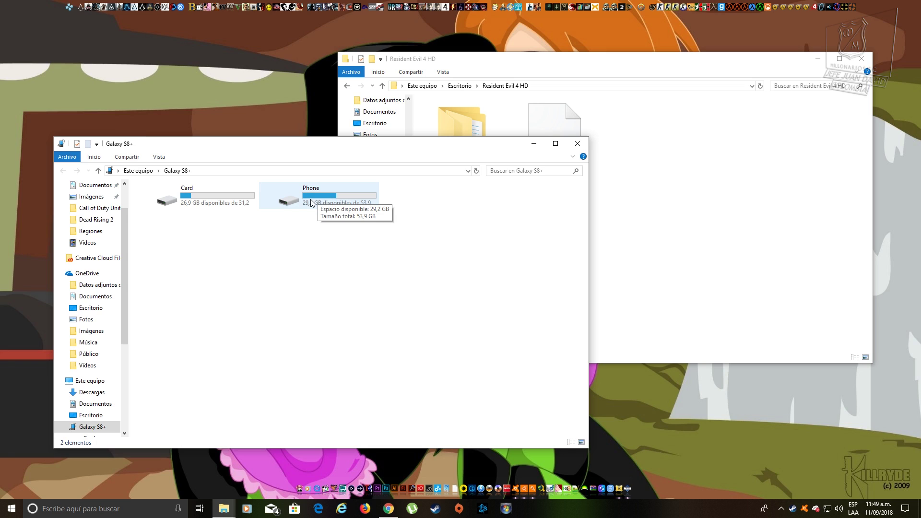
{"action": "left_click", "coordinate": [224, 198]}
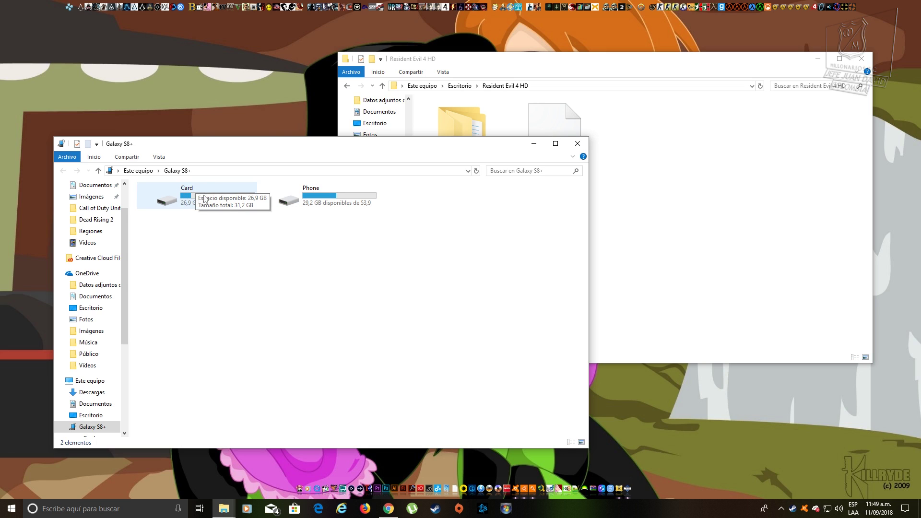
{"action": "left_click", "coordinate": [321, 200]}
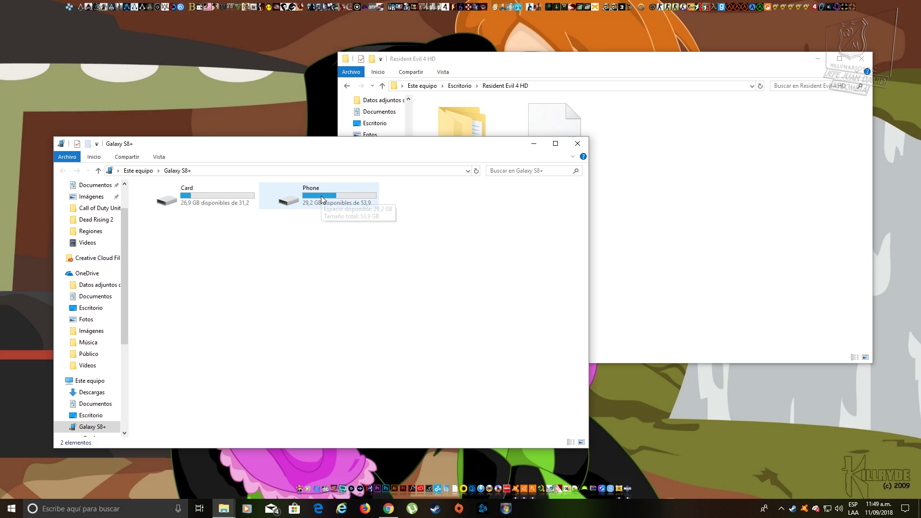
{"action": "double_click", "coordinate": [318, 202]}
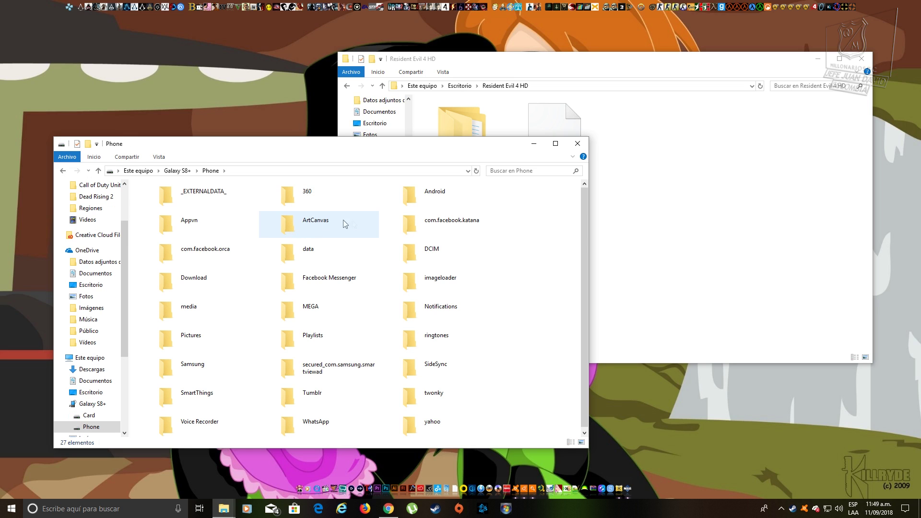
{"action": "double_click", "coordinate": [427, 201]}
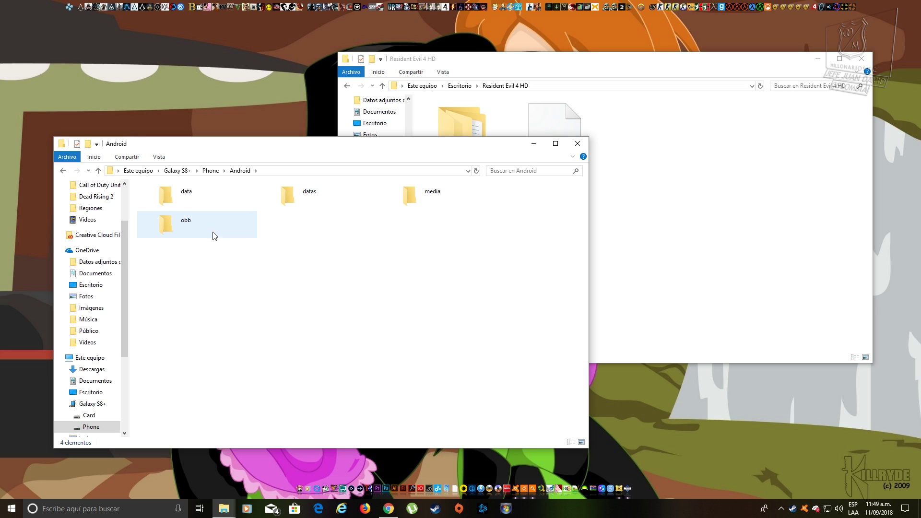
{"action": "double_click", "coordinate": [199, 193]}
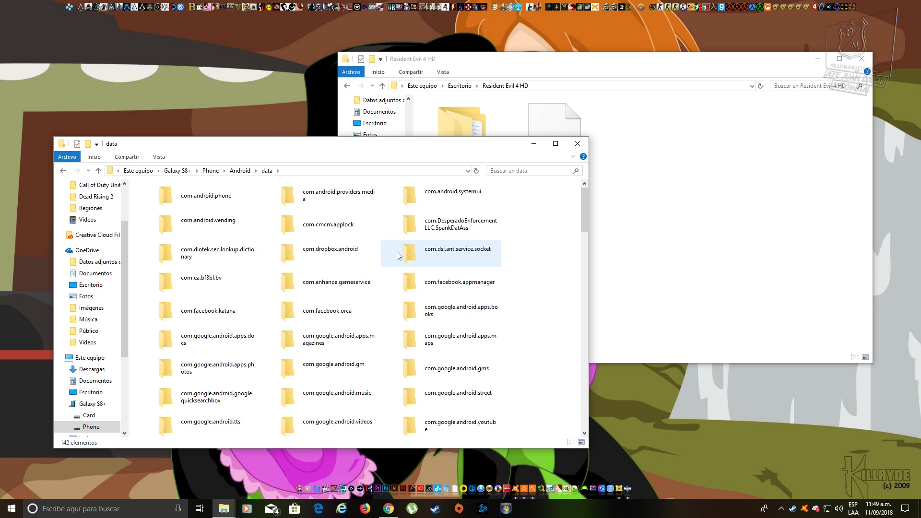
Arrange the windows, select the jjp.co.capcom.android.googleplay.bio4 source folder and locate its counterpart in the phone's data folder
{"action": "left_click_drag", "start_coordinate": [353, 149], "coordinate": [310, 164]}
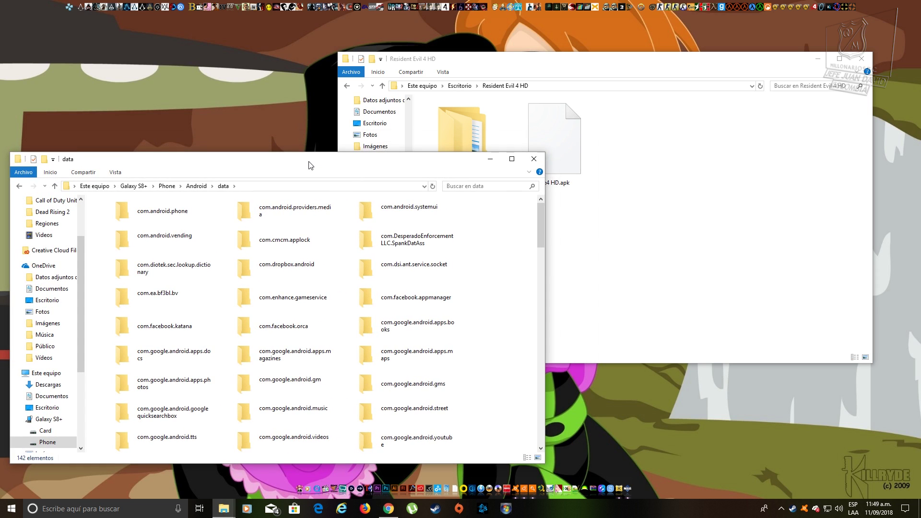
{"action": "left_click", "coordinate": [651, 180]}
{"action": "left_click_drag", "start_coordinate": [450, 133], "coordinate": [469, 161]}
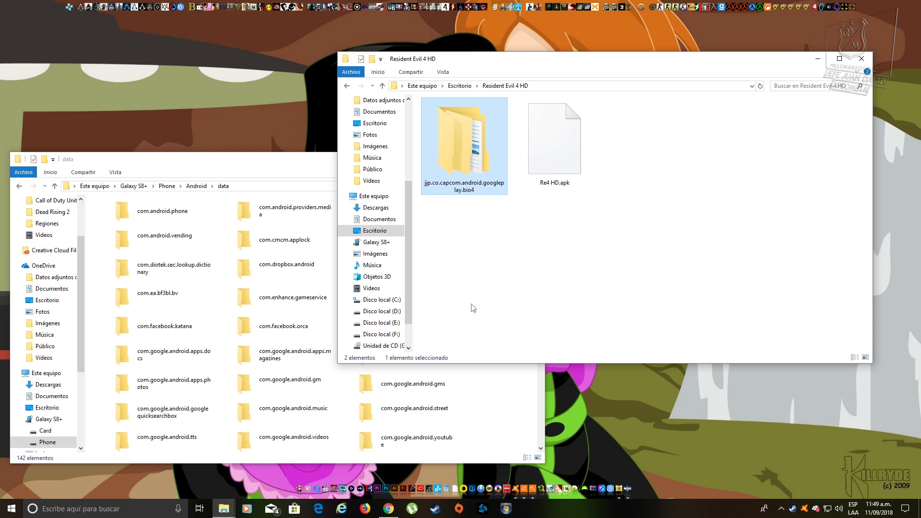
{"action": "left_click", "coordinate": [499, 392]}
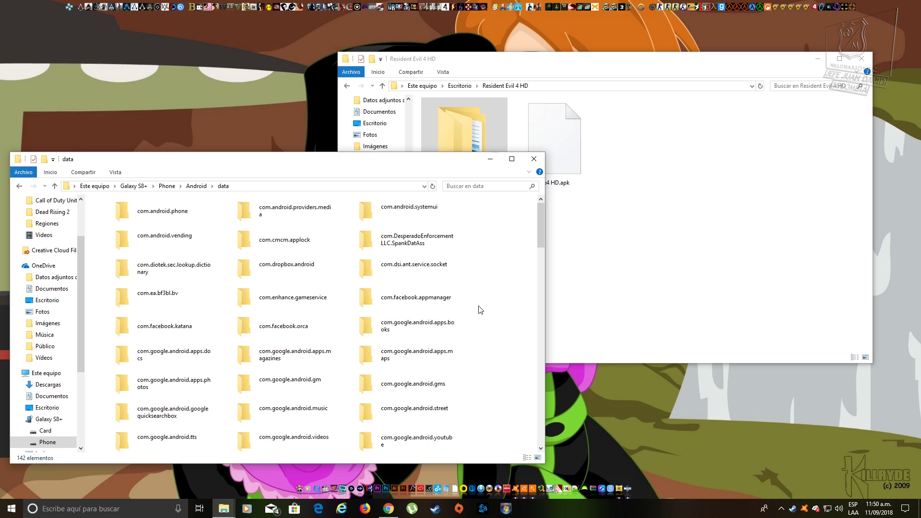
{"action": "scroll", "coordinate": [480, 309], "scroll_direction": "down", "scroll_amount": 15}
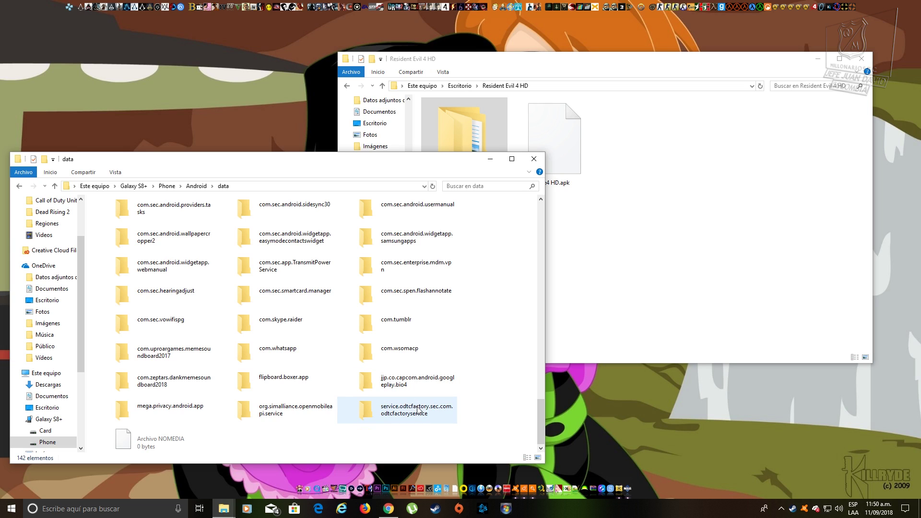
Return to the root of the Phone storage and select Re4 HD.apk in the source folder
{"action": "key", "text": "BackSpace"}
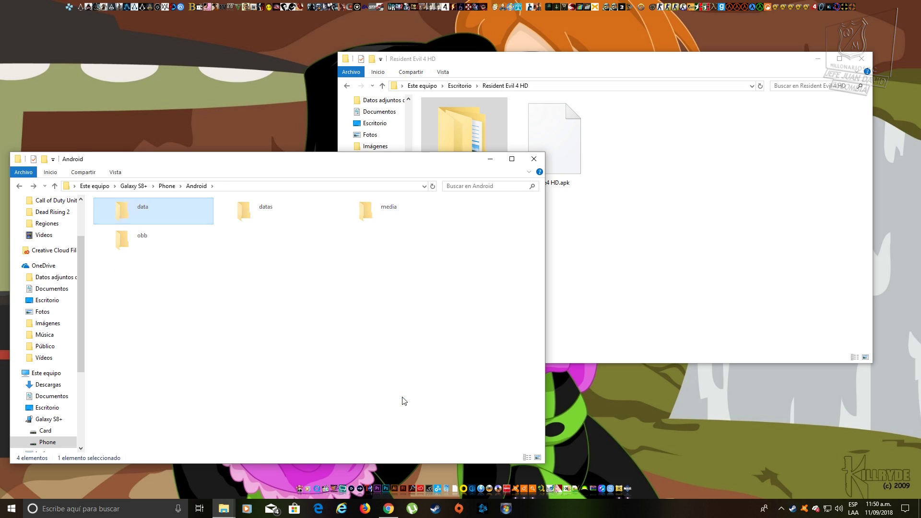
{"action": "key", "text": "BackSpace"}
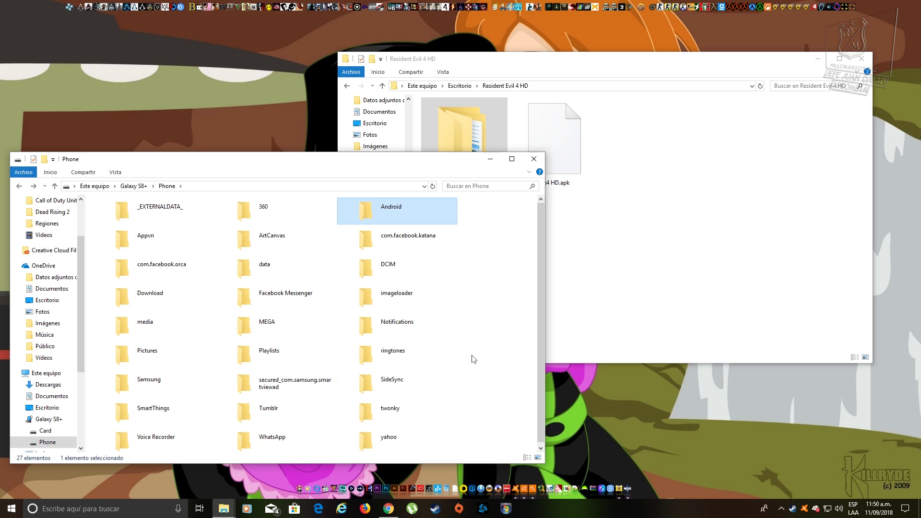
{"action": "right_click", "coordinate": [474, 360]}
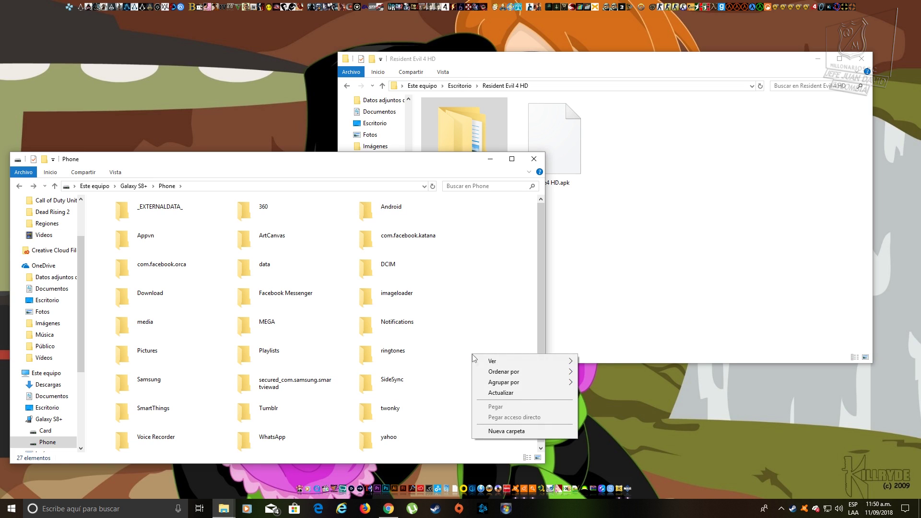
{"action": "left_click", "coordinate": [481, 318]}
{"action": "mouse_move", "coordinate": [554, 139]}
{"action": "left_mouse_down"}
{"action": "mouse_move", "coordinate": [474, 345]}
{"action": "mouse_move", "coordinate": [563, 152]}
{"action": "left_mouse_up"}
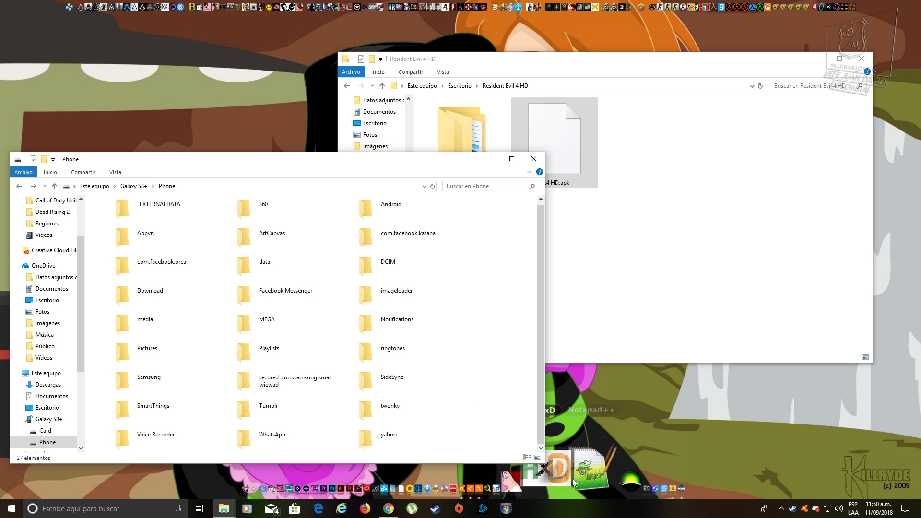
{"action": "left_click", "coordinate": [603, 481]}
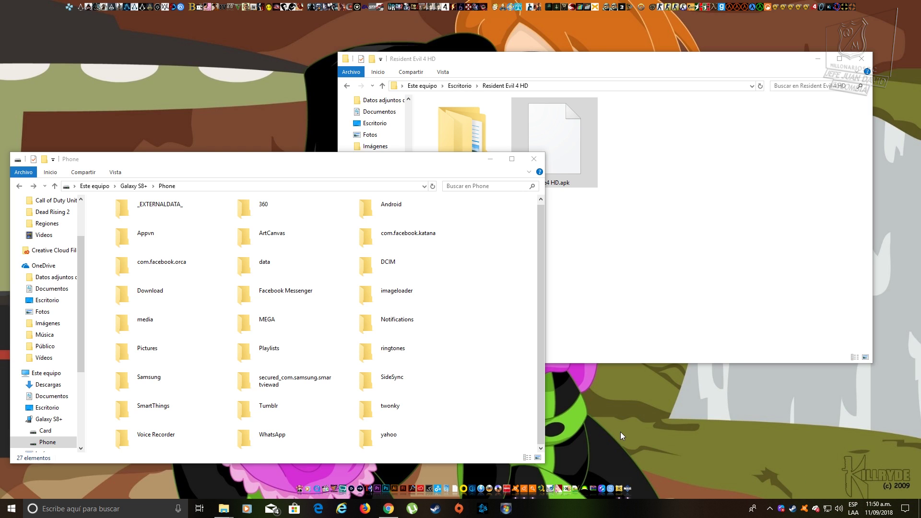
{"action": "left_click", "coordinate": [611, 482]}
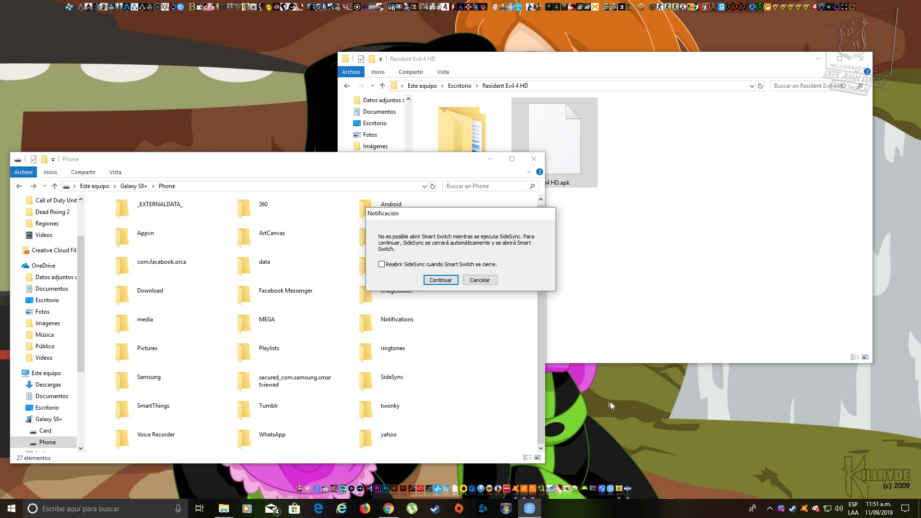
{"action": "left_click", "coordinate": [440, 280]}
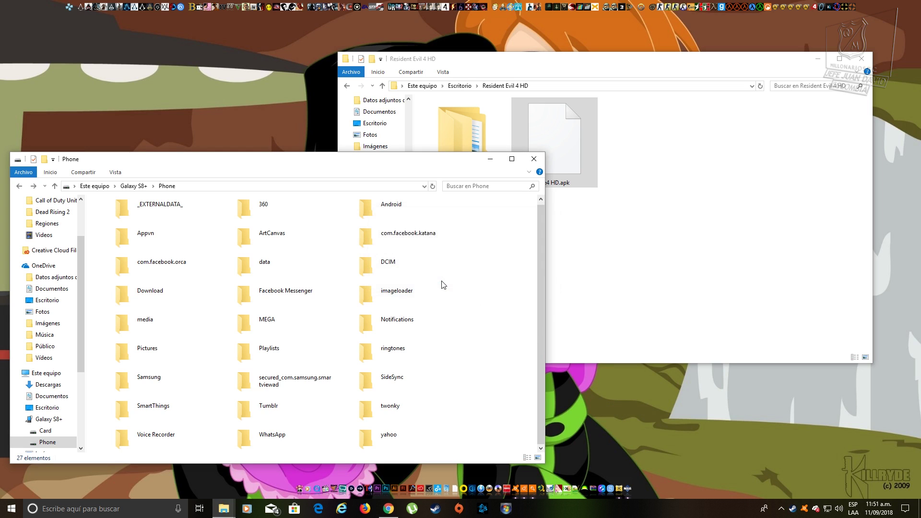
{"action": "left_click", "coordinate": [614, 480]}
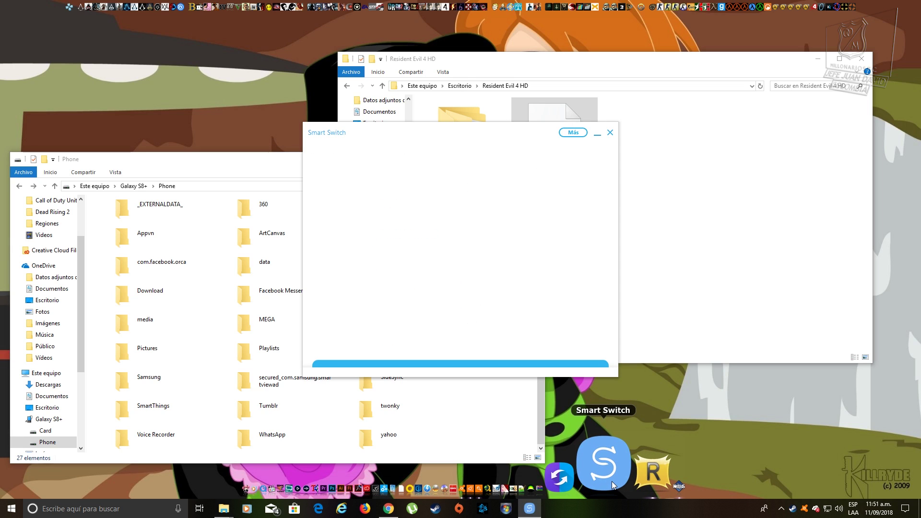
{"action": "left_click", "coordinate": [606, 481]}
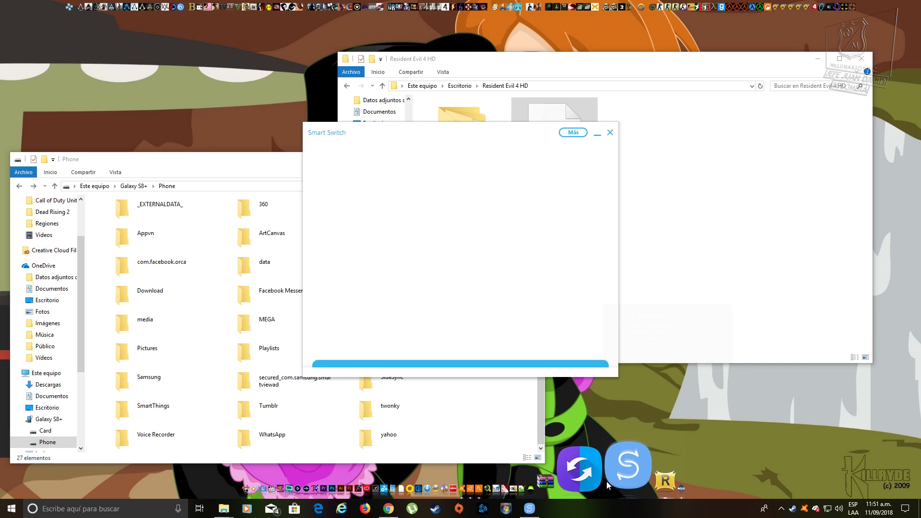
{"action": "left_click", "coordinate": [530, 286]}
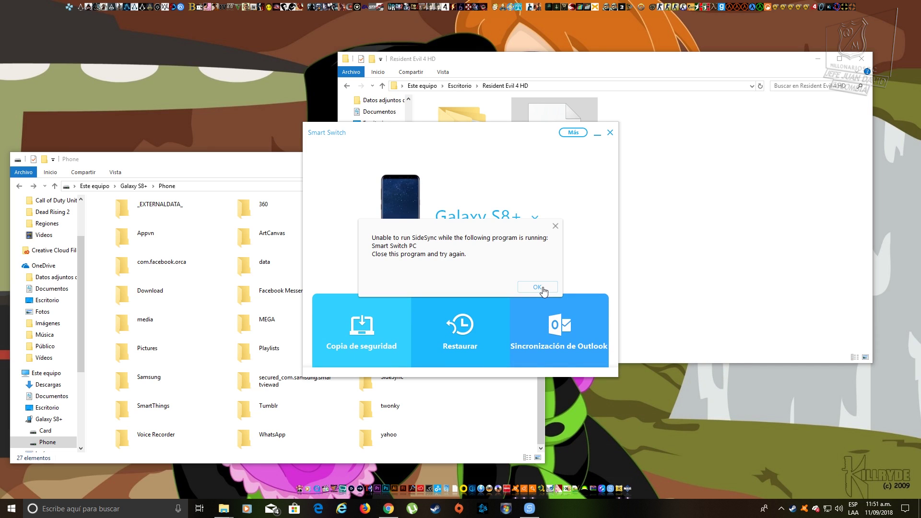
{"action": "left_click", "coordinate": [611, 133]}
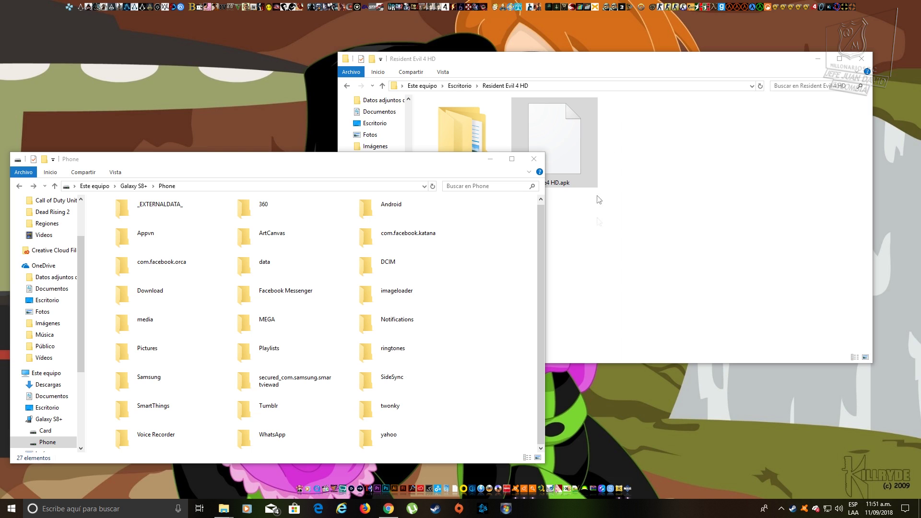
{"action": "left_click", "coordinate": [600, 490]}
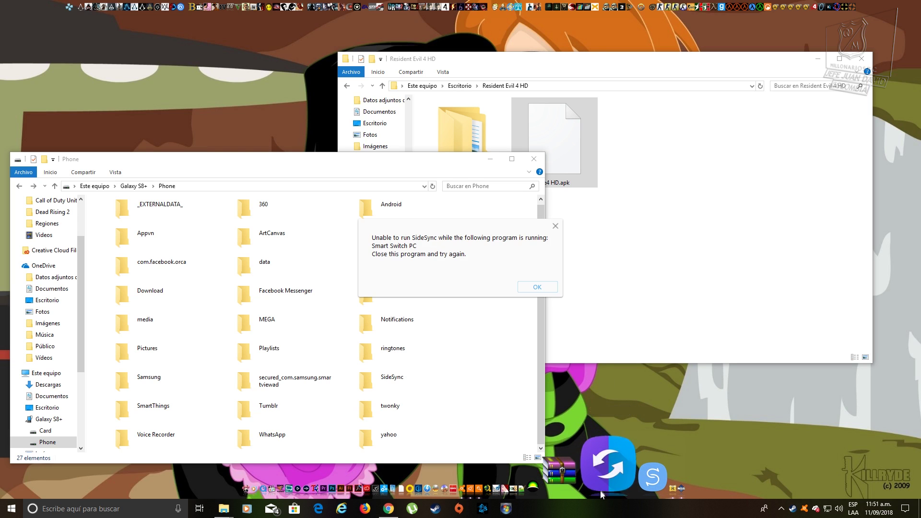
{"action": "left_click", "coordinate": [536, 287]}
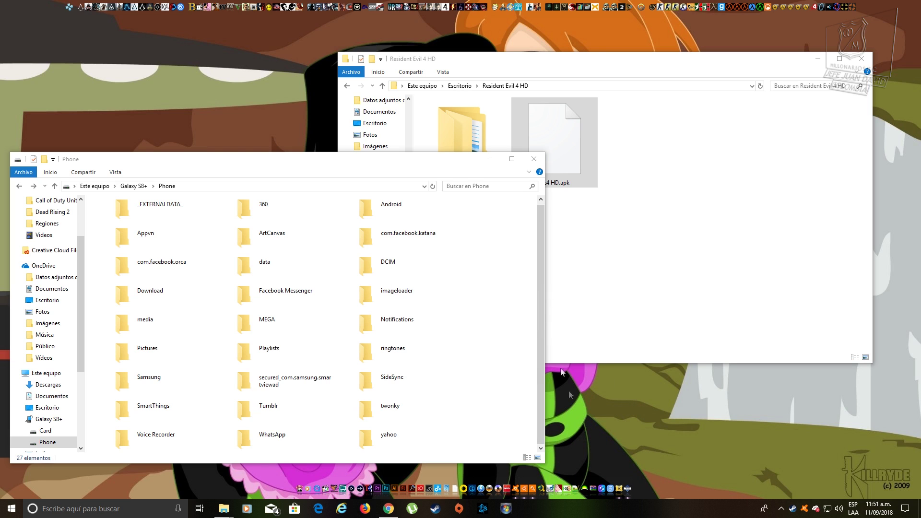
Launch SideSync, move its window to the middle of the desktop and mirror the Galaxy S8+ screen on the computer
{"action": "left_click", "coordinate": [603, 485]}
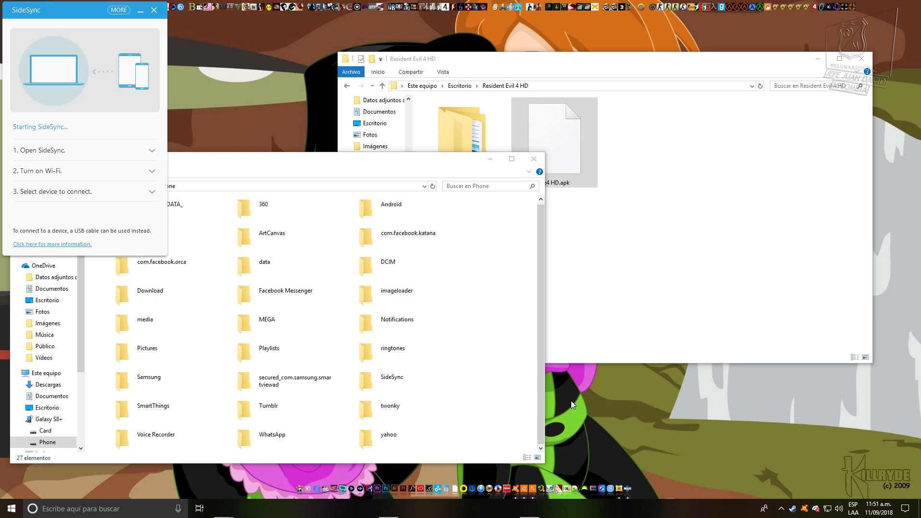
{"action": "left_click_drag", "start_coordinate": [50, 23], "coordinate": [396, 142]}
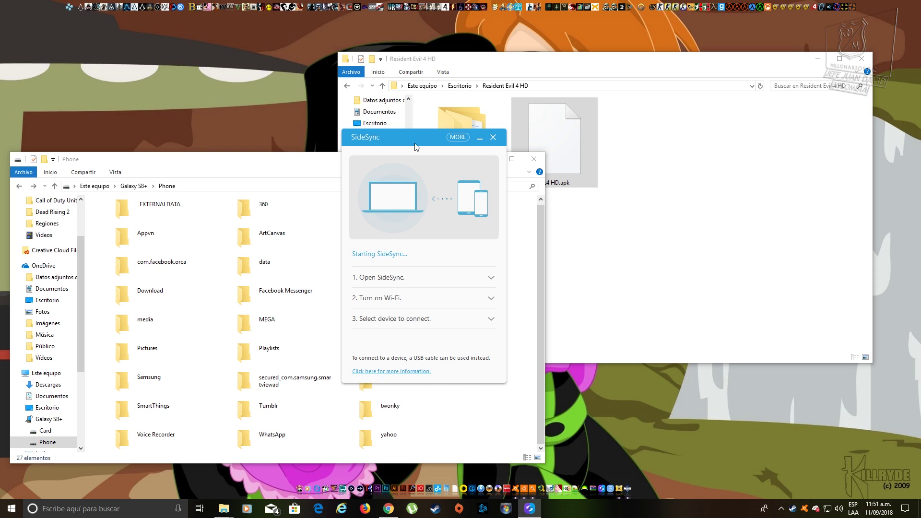
{"action": "left_click", "coordinate": [456, 137]}
{"action": "left_click", "coordinate": [454, 140]}
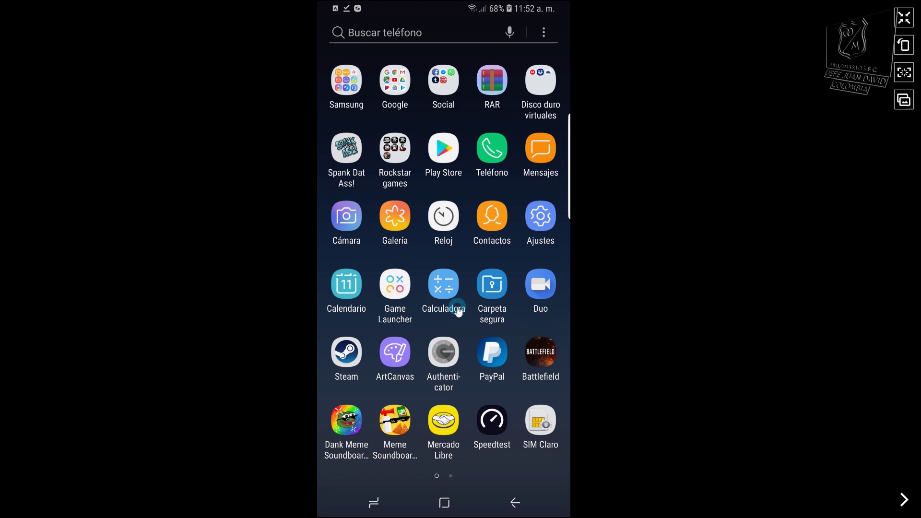
Open the phone's settings and browse the list of all installed applications
{"action": "left_click", "coordinate": [542, 223]}
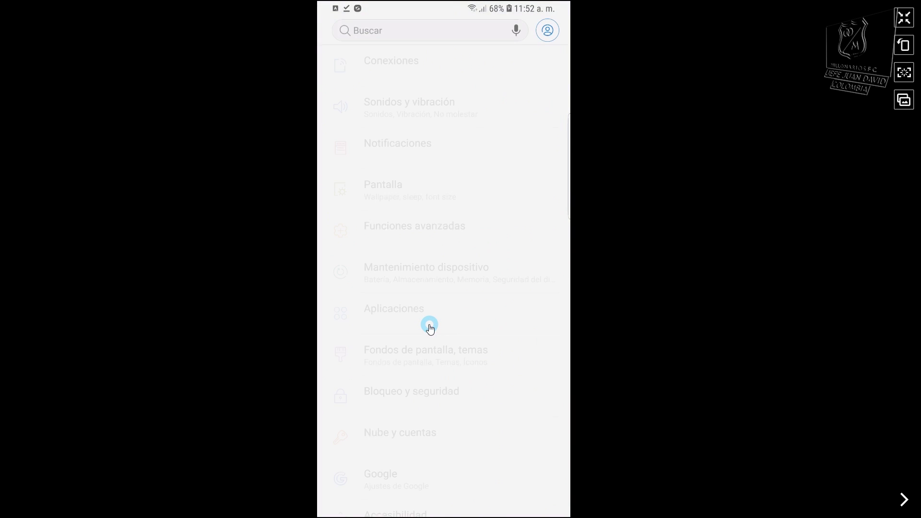
{"action": "scroll", "coordinate": [430, 329], "scroll_direction": "down", "scroll_amount": 5}
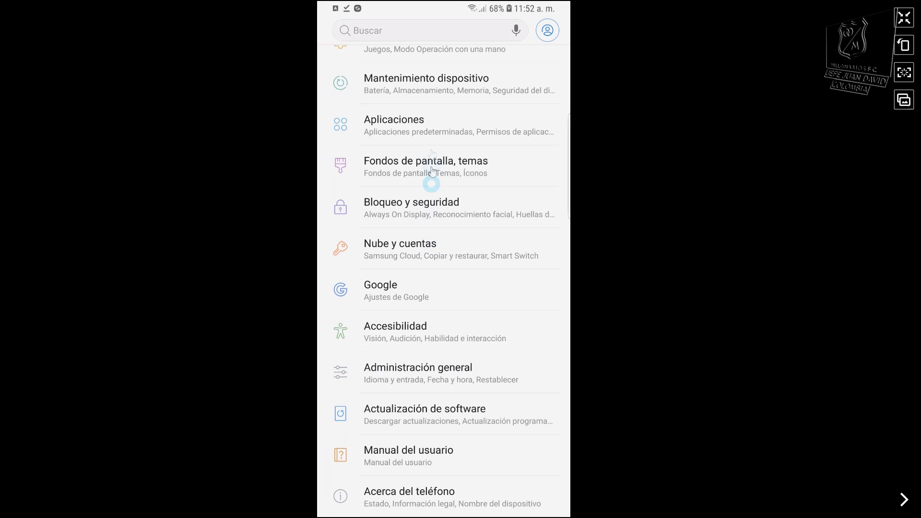
{"action": "left_click", "coordinate": [450, 138]}
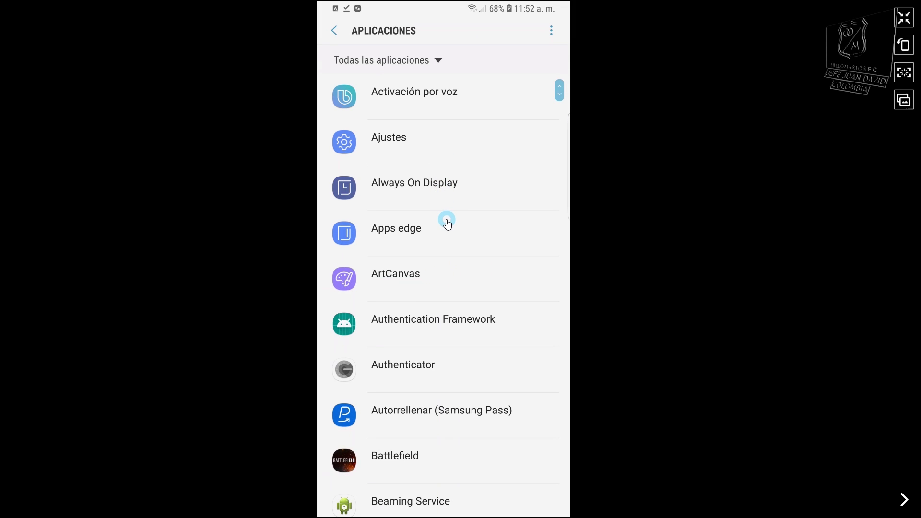
{"action": "scroll", "coordinate": [445, 221], "scroll_direction": "down", "scroll_amount": 5}
{"action": "scroll", "coordinate": [445, 221], "scroll_direction": "down", "scroll_amount": 20}
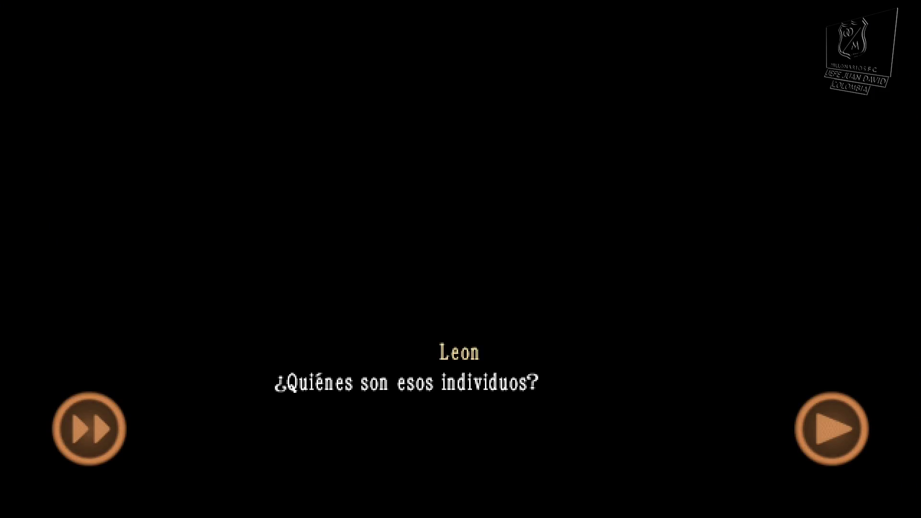
Advance through the story scene introducing the man armed with a chainsaw until gameplay starts
{"action": "left_click", "coordinate": [832, 429]}
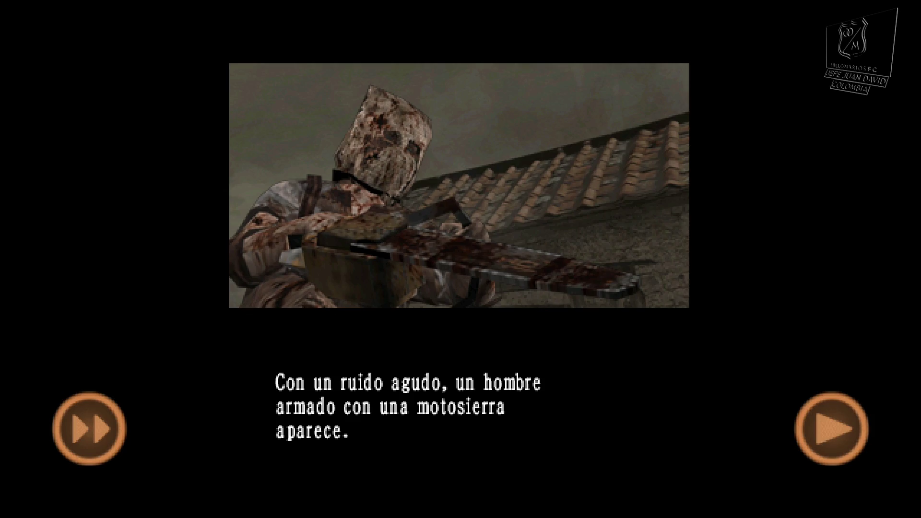
{"action": "left_click", "coordinate": [832, 429]}
{"action": "left_click", "coordinate": [831, 429]}
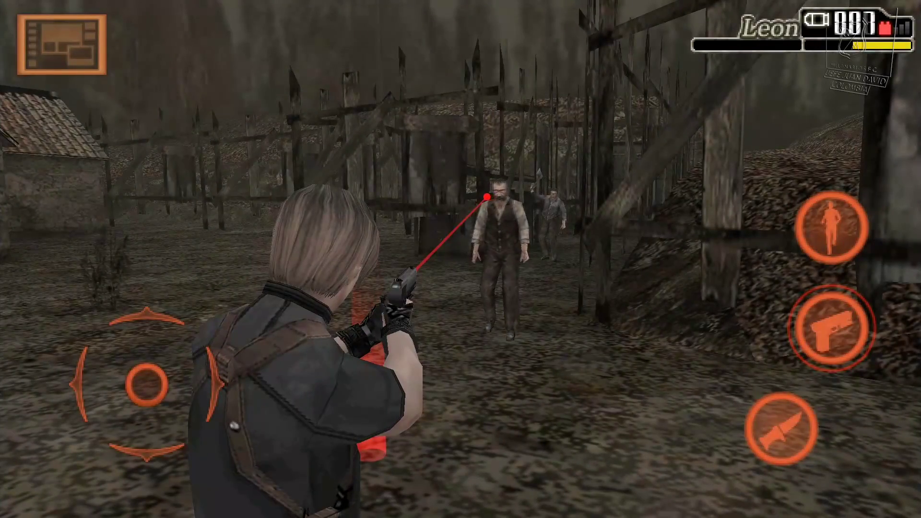
Move Leon through the village and fend off the approaching villager with the weapon and action controls
{"action": "left_click", "coordinate": [832, 328]}
{"action": "left_click", "coordinate": [832, 227]}
{"action": "left_click_drag", "start_coordinate": [147, 384], "coordinate": [90, 325]}
{"action": "left_click", "coordinate": [730, 327]}
{"action": "left_click", "coordinate": [831, 328]}
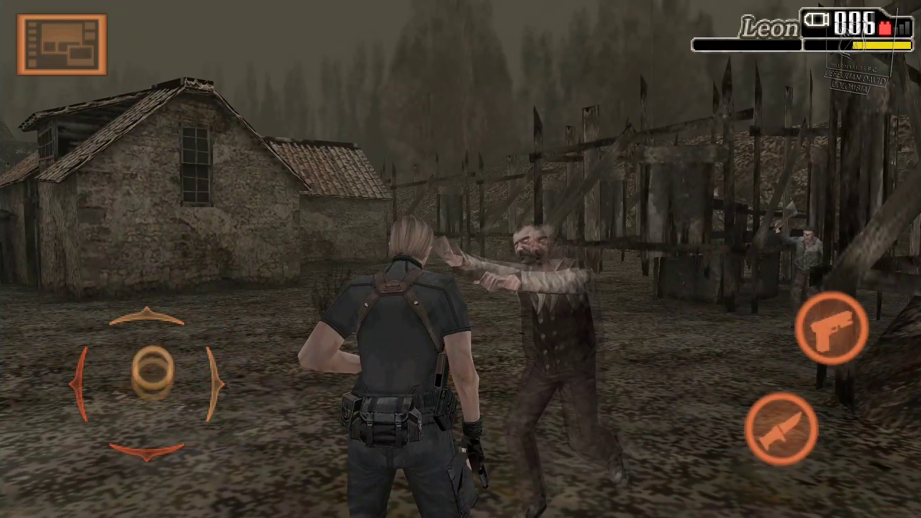
{"action": "left_click", "coordinate": [730, 323]}
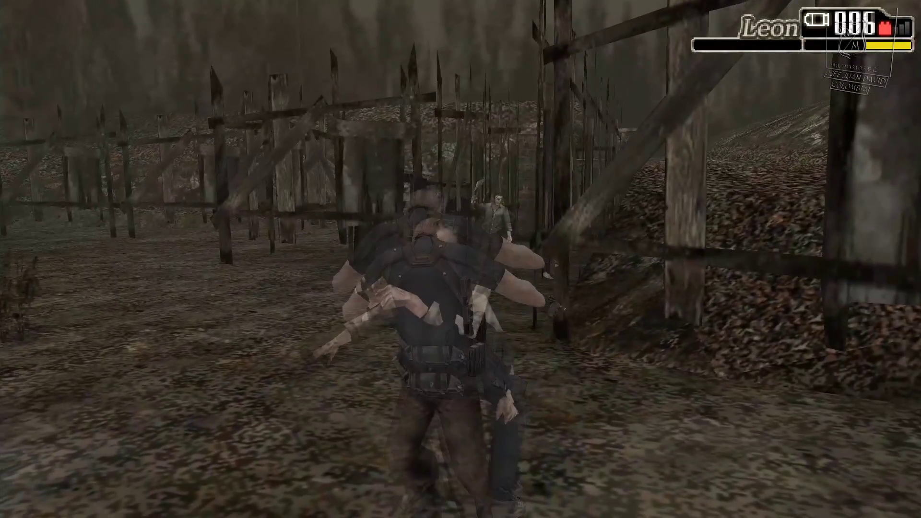
{"action": "left_click_drag", "start_coordinate": [146, 384], "coordinate": [124, 307]}
Equip the Escopeta from the Armas inventory and return to the game
{"action": "left_click", "coordinate": [62, 44]}
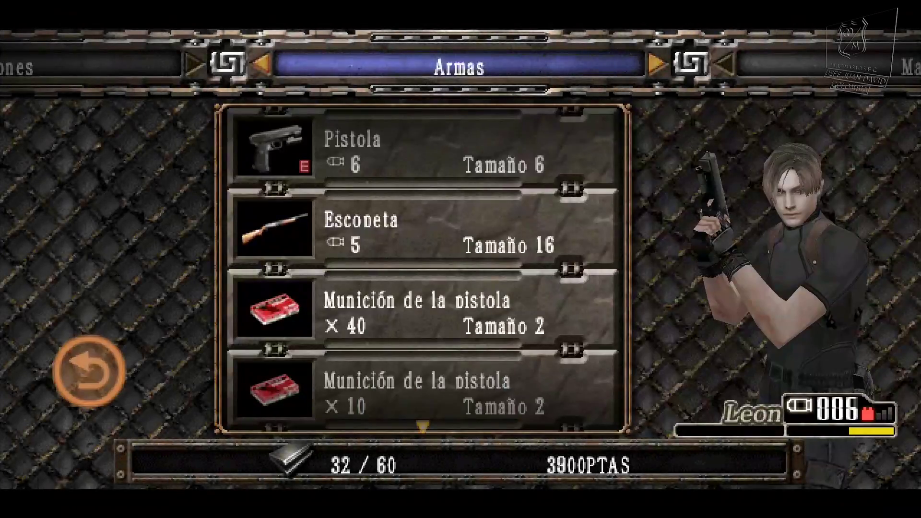
{"action": "left_click", "coordinate": [422, 230]}
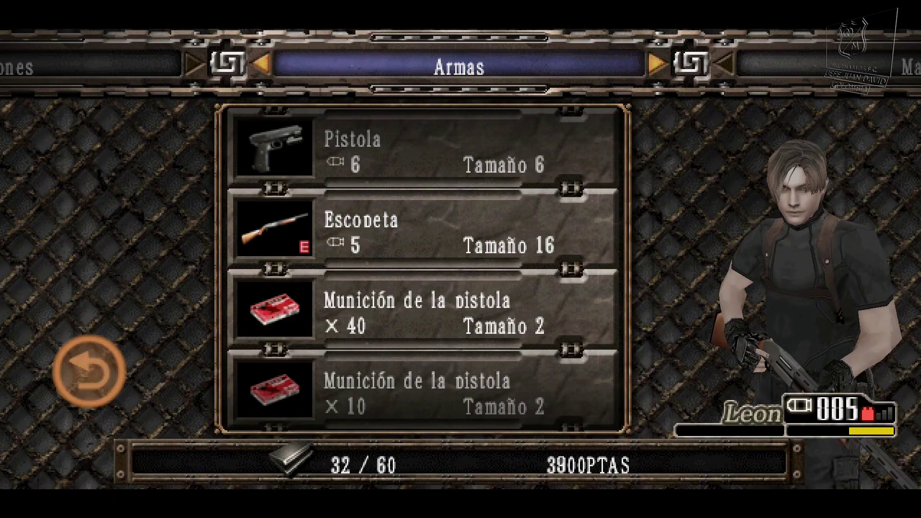
{"action": "left_click", "coordinate": [89, 372]}
Turn Leon toward the chainsaw man, fire the shotgun at him and lower the weapon
{"action": "left_click_drag", "start_coordinate": [146, 384], "coordinate": [226, 396]}
{"action": "left_click", "coordinate": [832, 328]}
{"action": "left_click", "coordinate": [831, 328]}
{"action": "left_click_drag", "start_coordinate": [146, 384], "coordinate": [149, 304]}
{"action": "left_click", "coordinate": [831, 227]}
{"action": "left_click", "coordinate": [832, 328]}
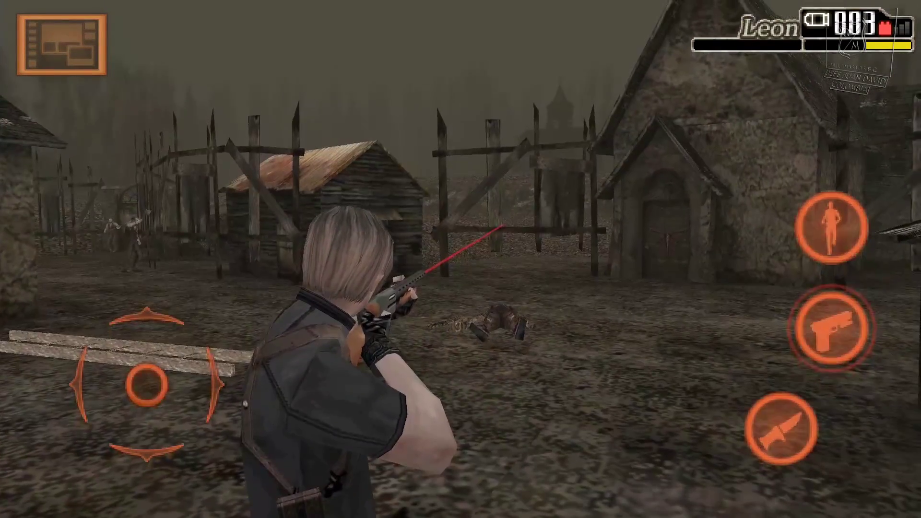
{"action": "left_click", "coordinate": [832, 228]}
Move Leon up to the chainsaw man, use the knife and shoot the shotgun at close range
{"action": "left_click_drag", "start_coordinate": [146, 384], "coordinate": [133, 304]}
{"action": "left_click", "coordinate": [781, 428]}
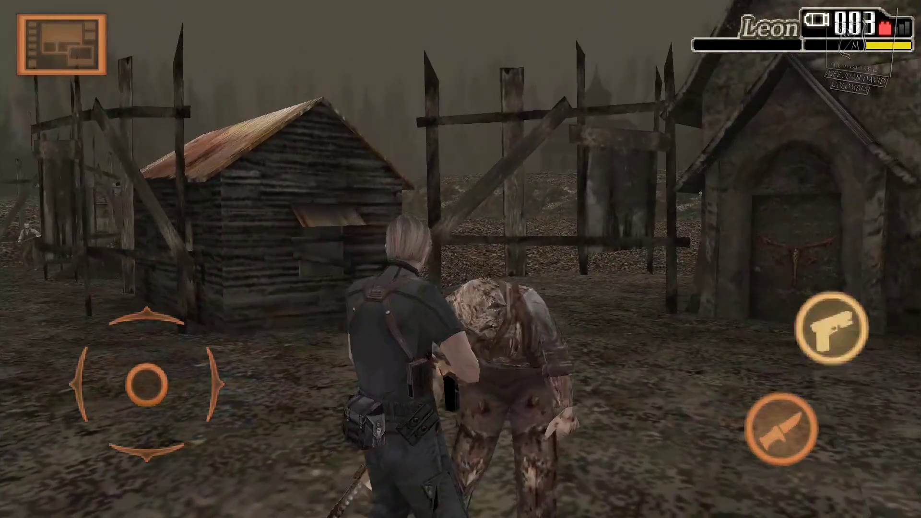
{"action": "left_click", "coordinate": [831, 328]}
{"action": "left_click", "coordinate": [831, 328]}
{"action": "left_click", "coordinate": [832, 328]}
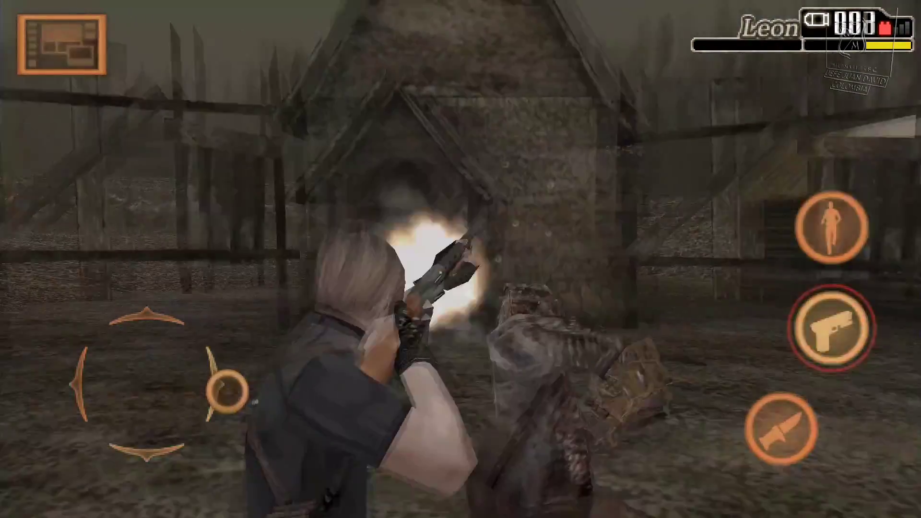
{"action": "left_click", "coordinate": [832, 227]}
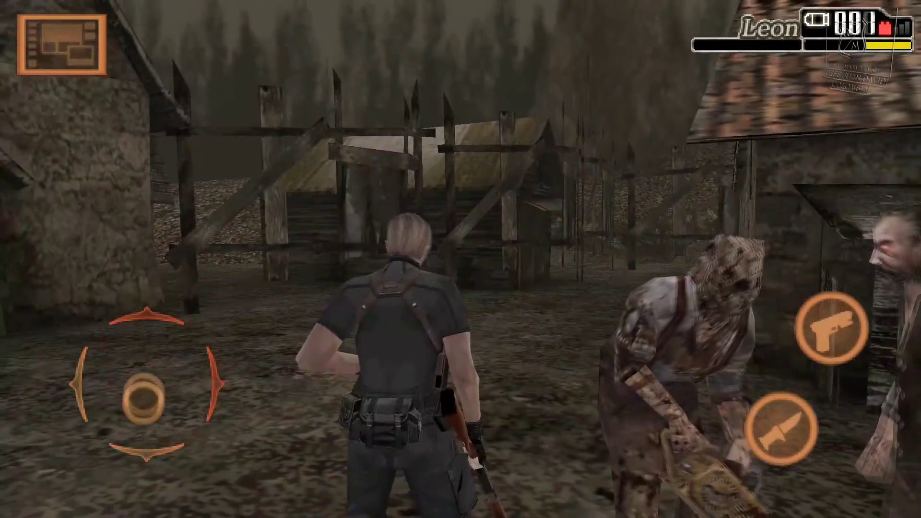